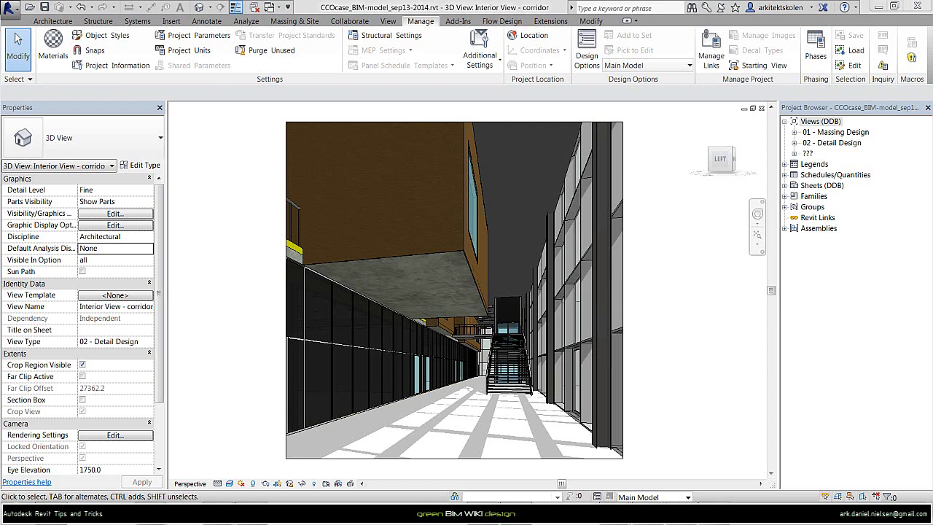
# Step: Search the project materials for 'plywood' and select 'Plywood, sheathing - walls'
pyautogui.click(211, 126)
pyautogui.click(53, 51)
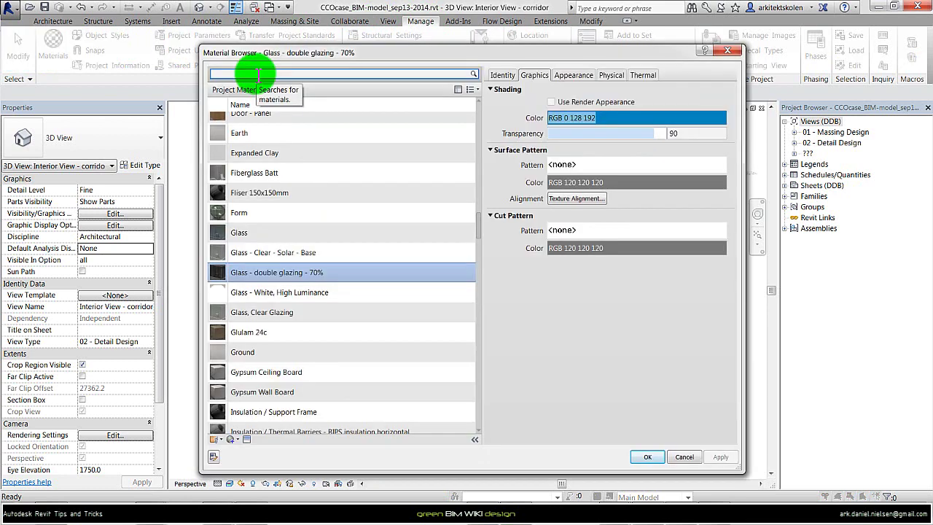
pyautogui.click(258, 73)
pyautogui.write('plywood')
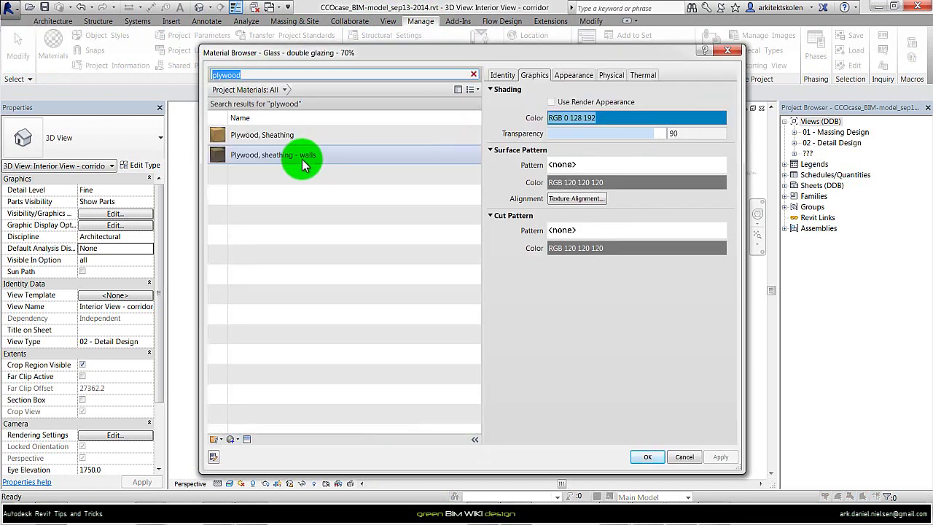
pyautogui.click(295, 157)
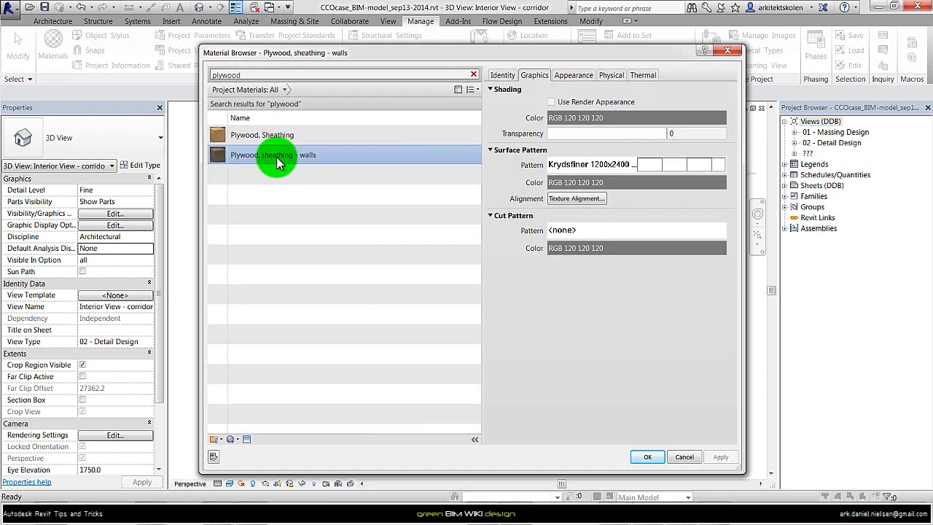
# Step: Review the material's Identity, Graphics, Physical and Thermal properties
pyautogui.click(502, 76)
pyautogui.click(536, 75)
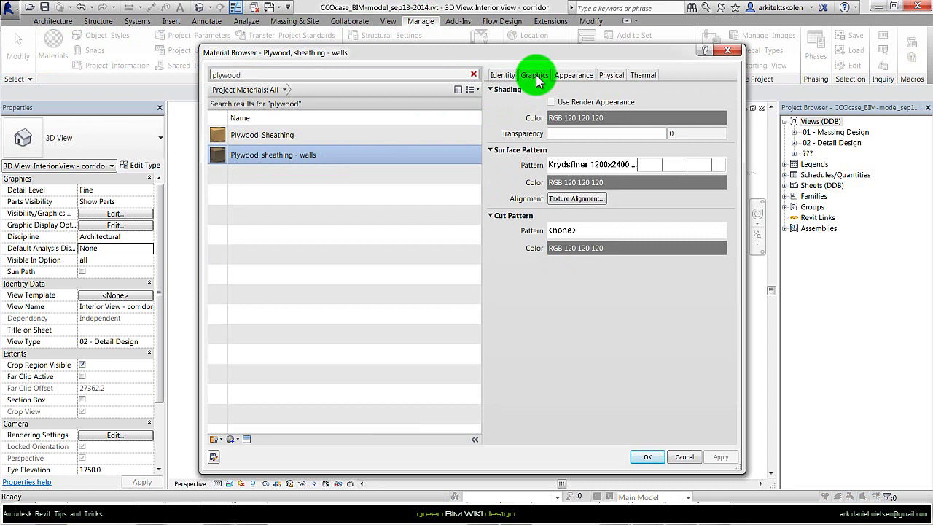
pyautogui.click(611, 76)
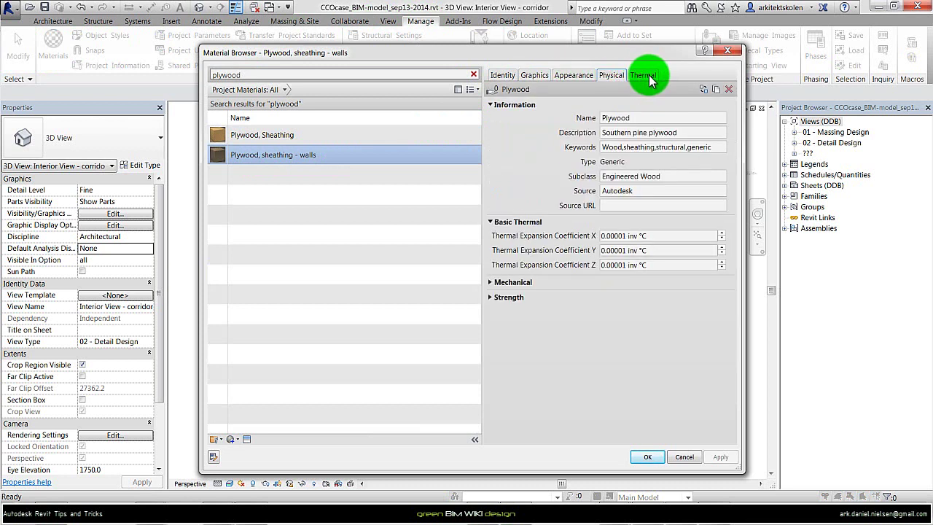
pyautogui.click(649, 79)
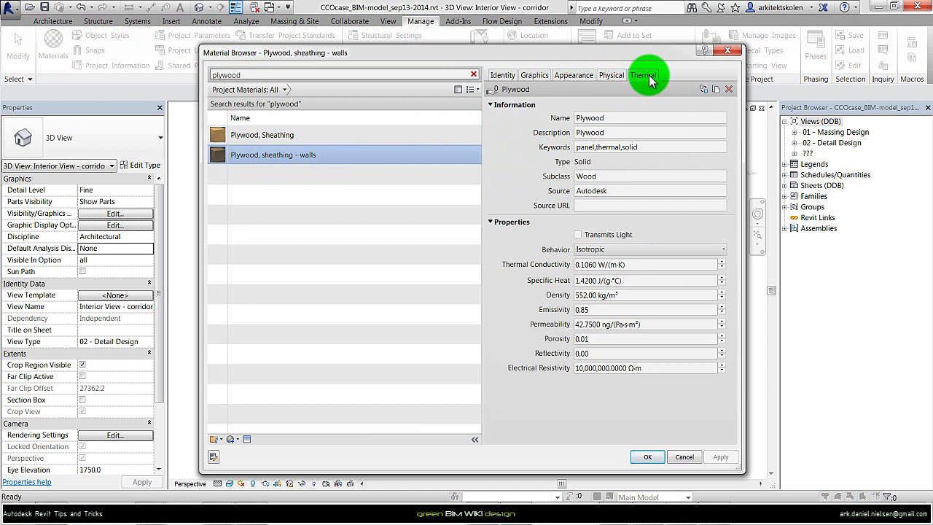
# Step: Inspect the 'Plywood - New' appearance and its Finishes.Laminate.Plywood.jpg texture (960 × 480 mm)
pyautogui.click(568, 76)
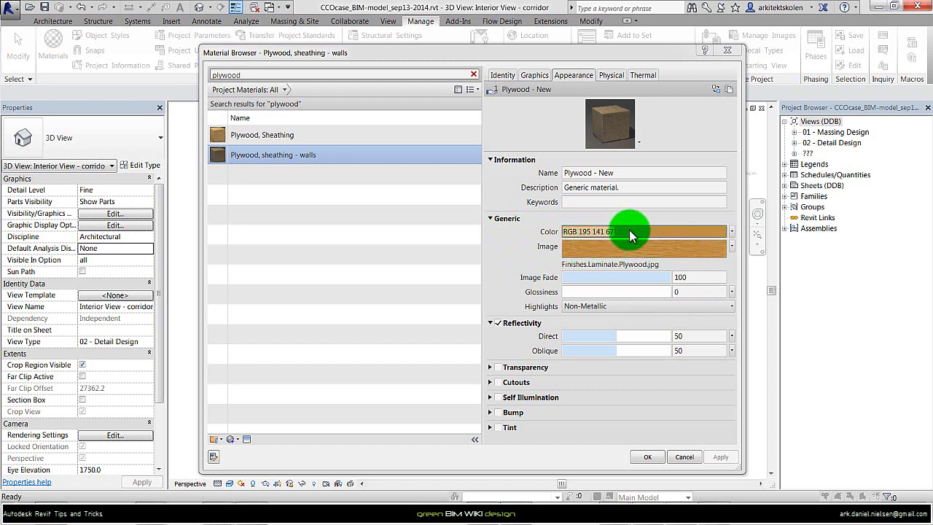
pyautogui.moveTo(632, 230)
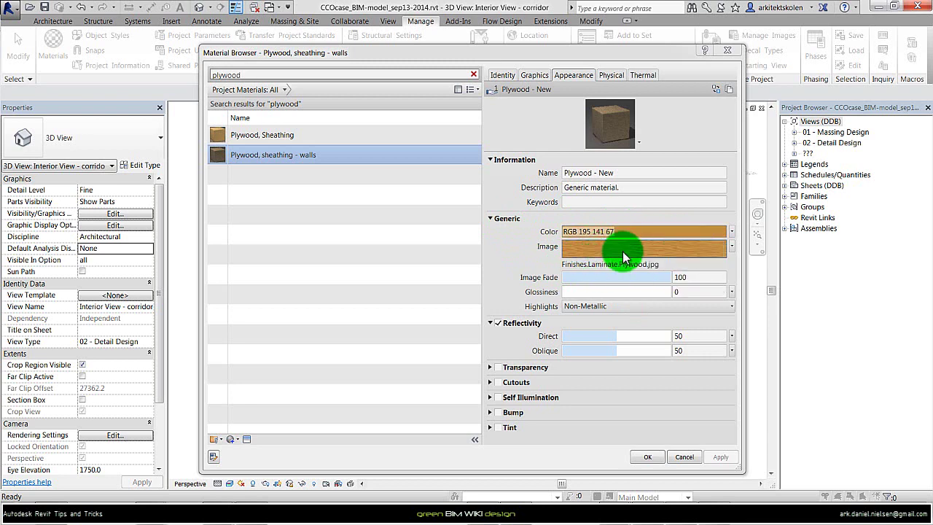
pyautogui.moveTo(623, 256)
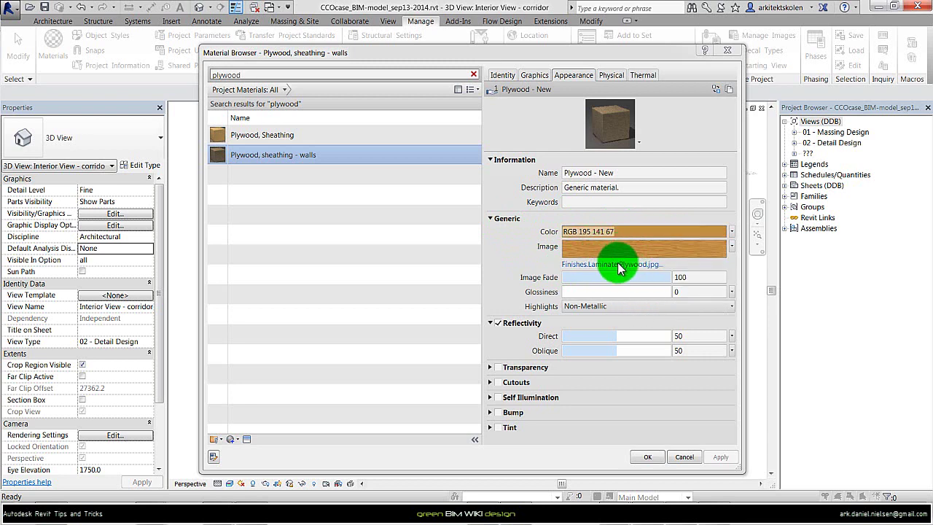
pyautogui.click(641, 248)
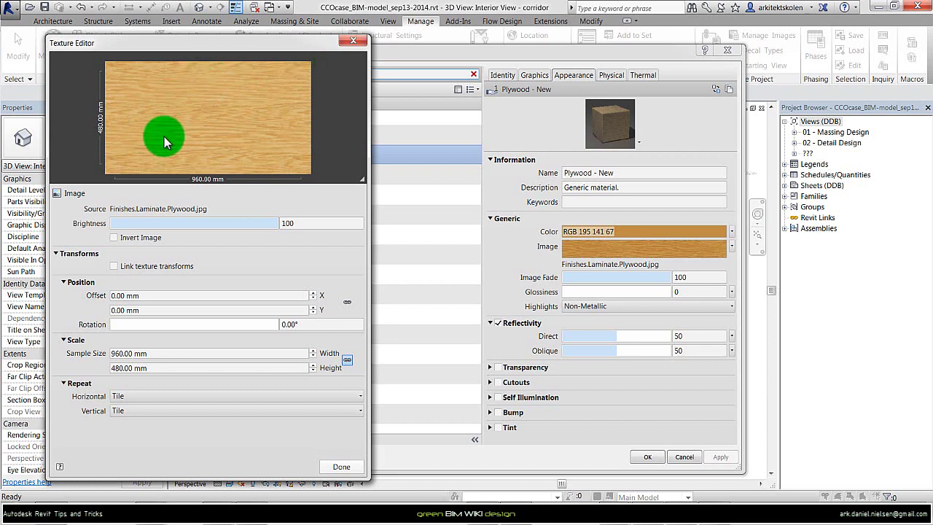
pyautogui.moveTo(237, 72); pyautogui.dragTo(177, 124)
pyautogui.click(347, 44)
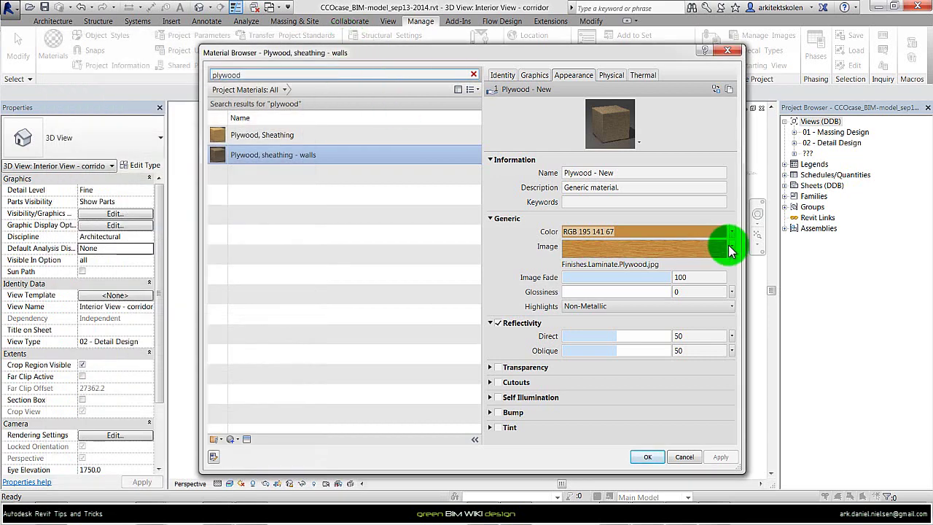
# Step: Replace the plywood image texture with a procedural Wood texture
pyautogui.click(731, 247)
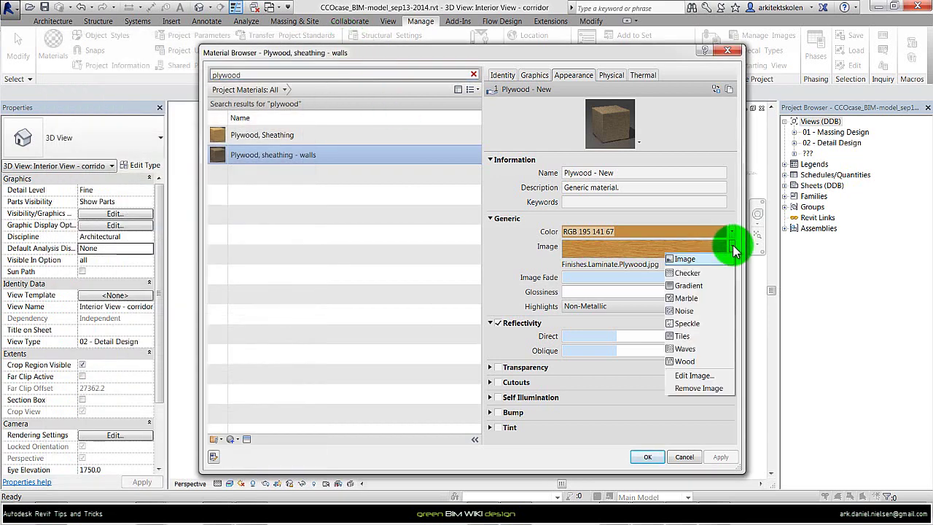
pyautogui.click(685, 361)
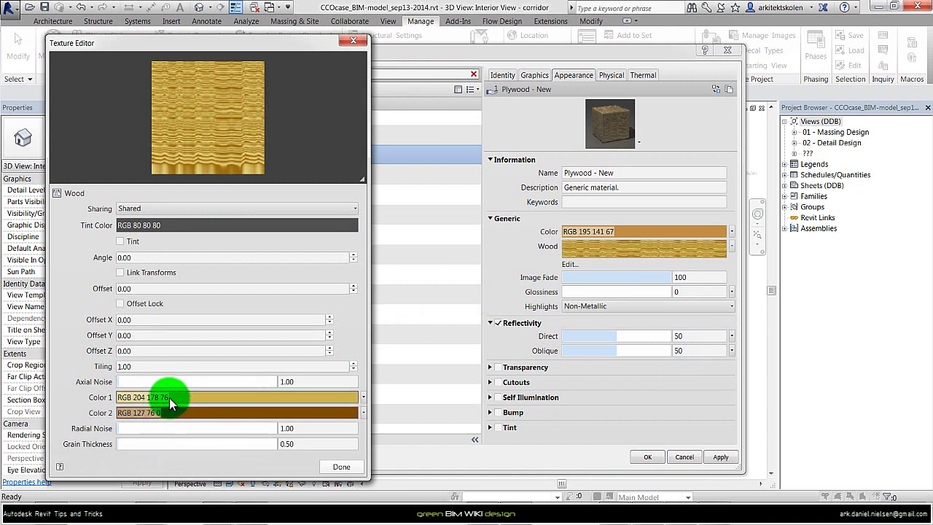
# Step: Confirm the Wood texture, then read the 59% reflectivity RGB values (150) in cells N5–N7
pyautogui.click(343, 467)
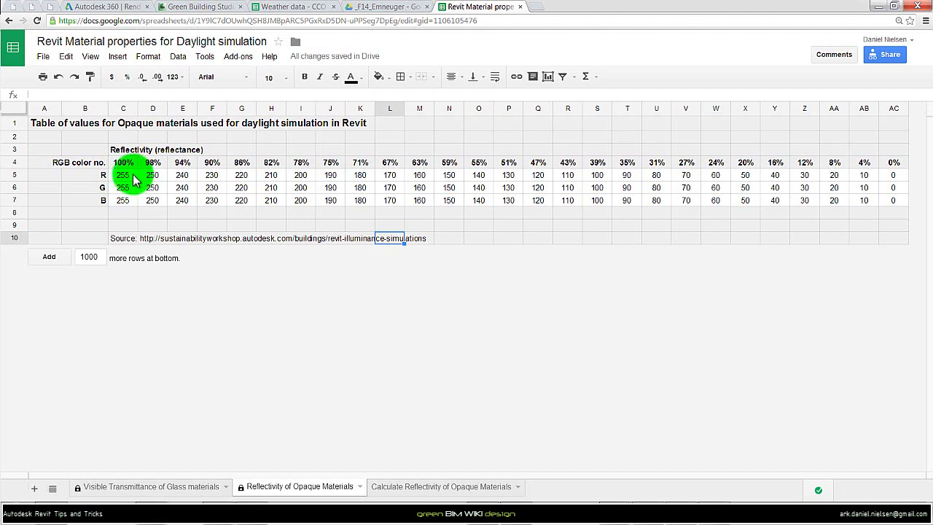
pyautogui.click(455, 178)
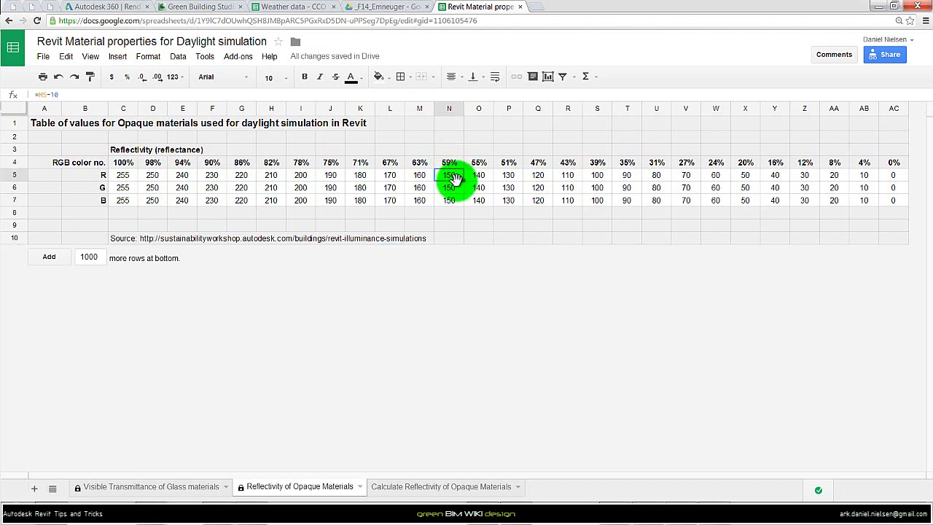
pyautogui.click(455, 191)
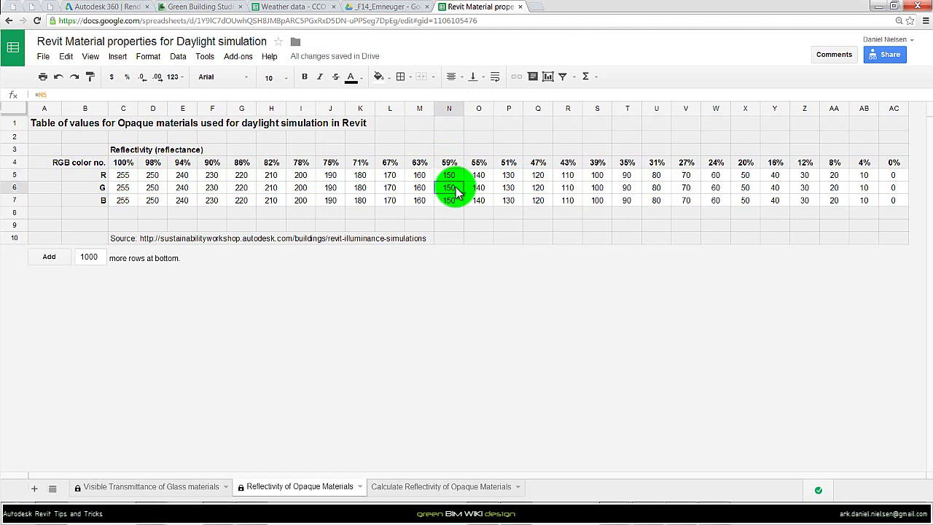
pyautogui.click(454, 202)
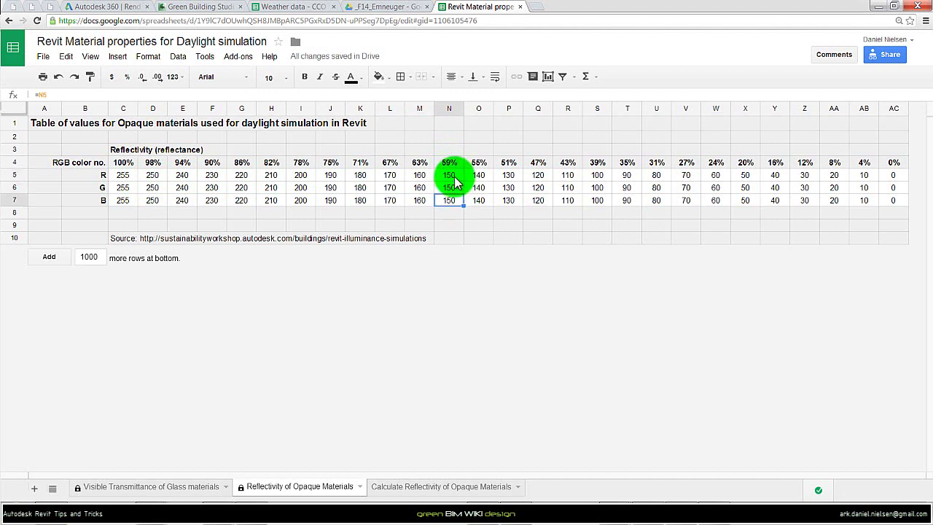
# Step: On the calculation sheet, inspect colour A's RGB values C5:C7 and the C10 reflectivity formula
pyautogui.click(437, 486)
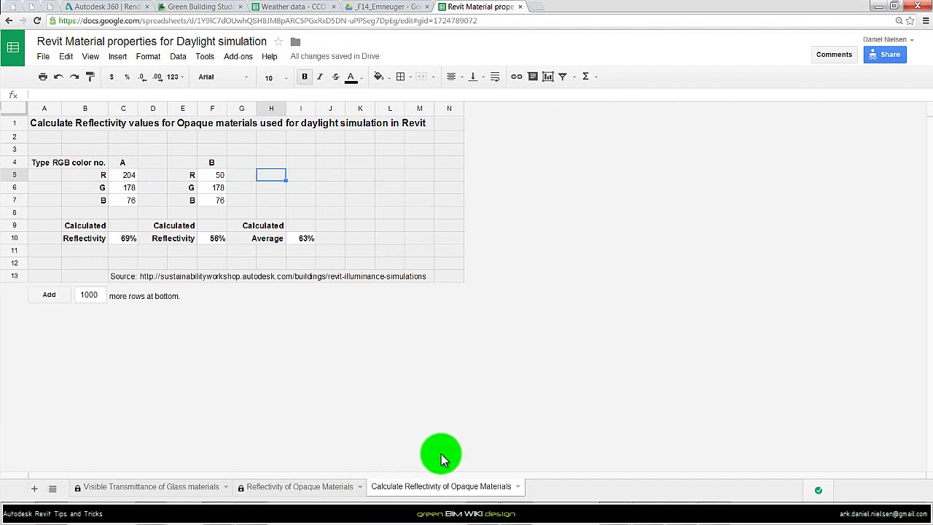
pyautogui.click(125, 176)
pyautogui.click(124, 188)
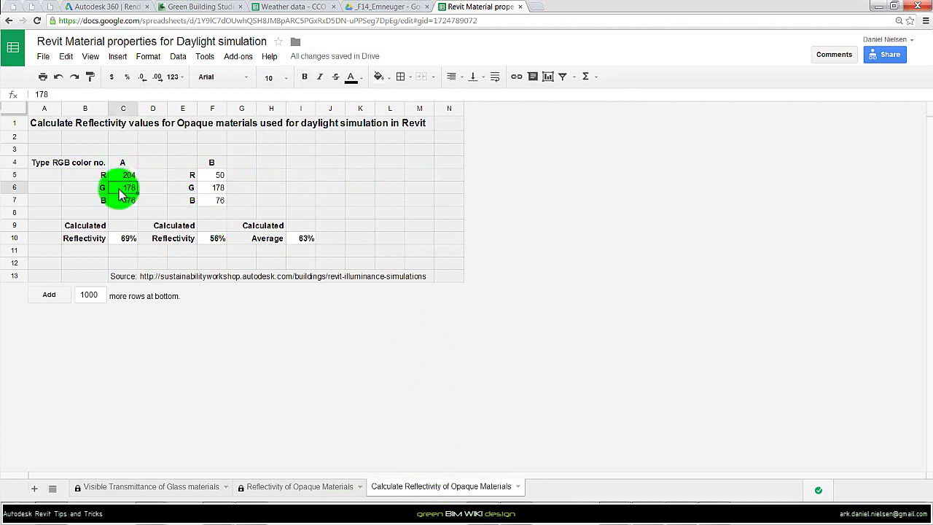
pyautogui.click(121, 201)
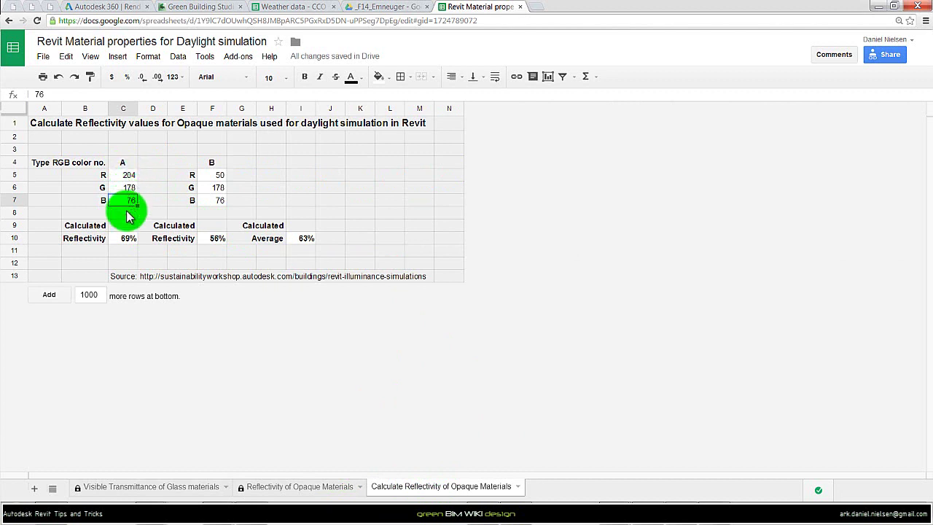
pyautogui.click(125, 238)
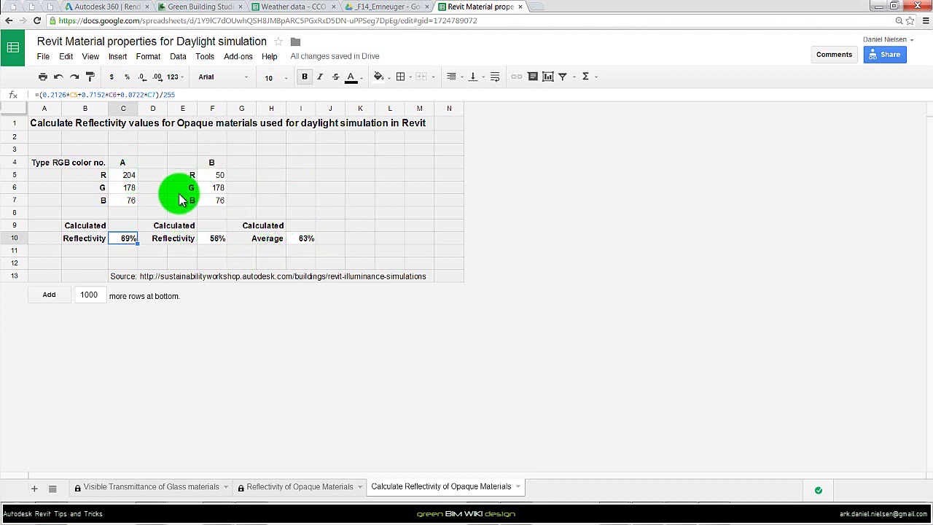
# Step: Select colour B's values F5:F7, then reselect the 59% RGB values N5:N7 on the first sheet
pyautogui.click(215, 177)
pyautogui.moveTo(215, 177); pyautogui.dragTo(206, 237)
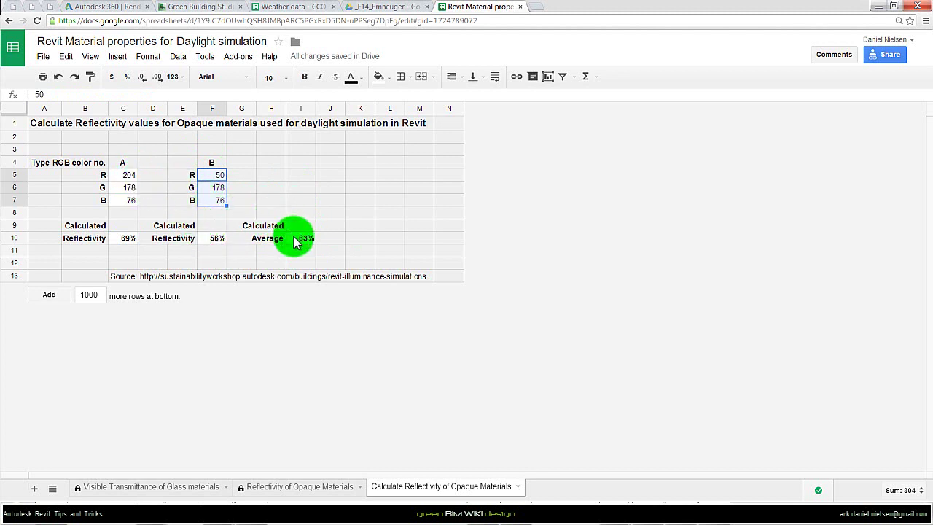
pyautogui.hotkey('ctrl', 'shift', 'pageup')
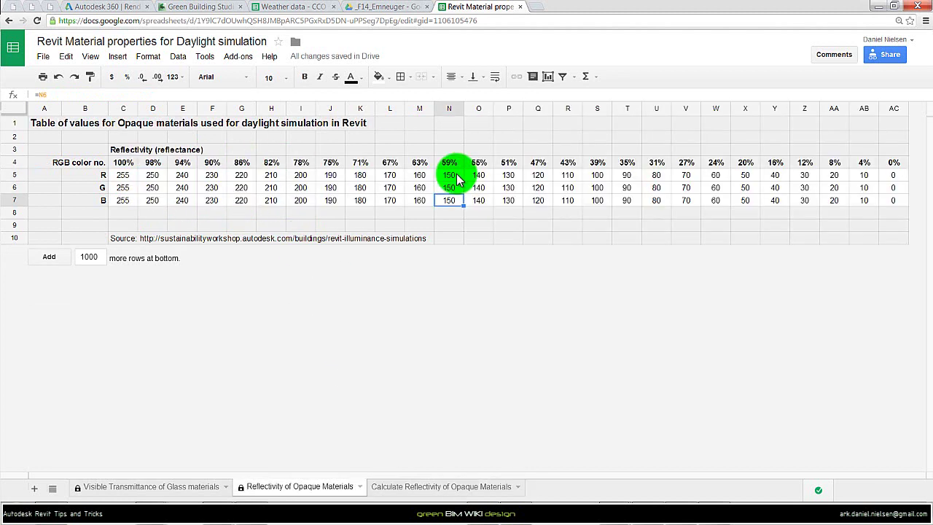
pyautogui.moveTo(457, 180); pyautogui.dragTo(453, 199)
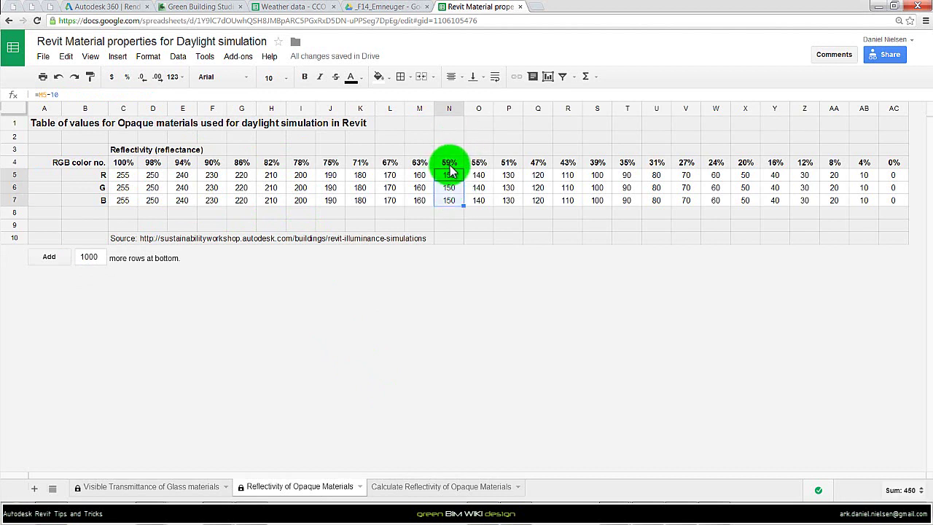
# Step: Back in Revit, set the material colour's red and green values to 150
pyautogui.hotkey('alt', 'Tab')
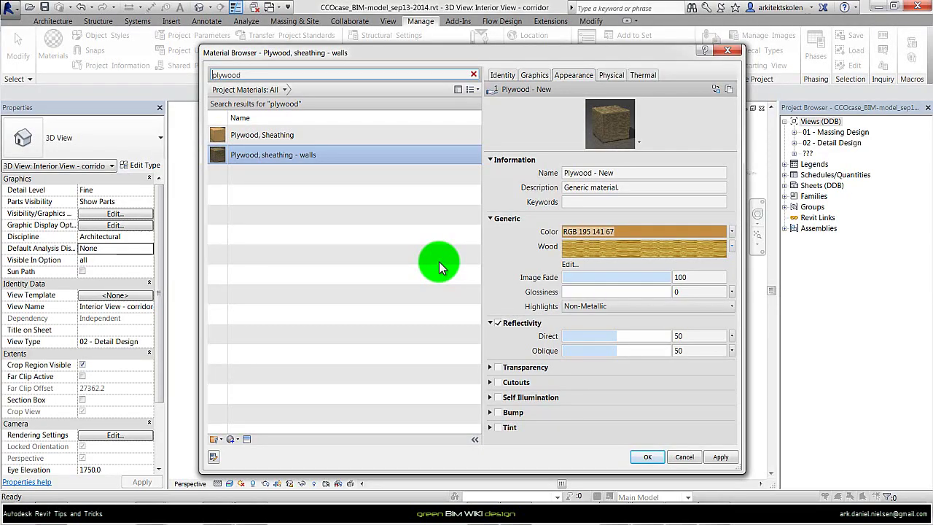
pyautogui.click(616, 231)
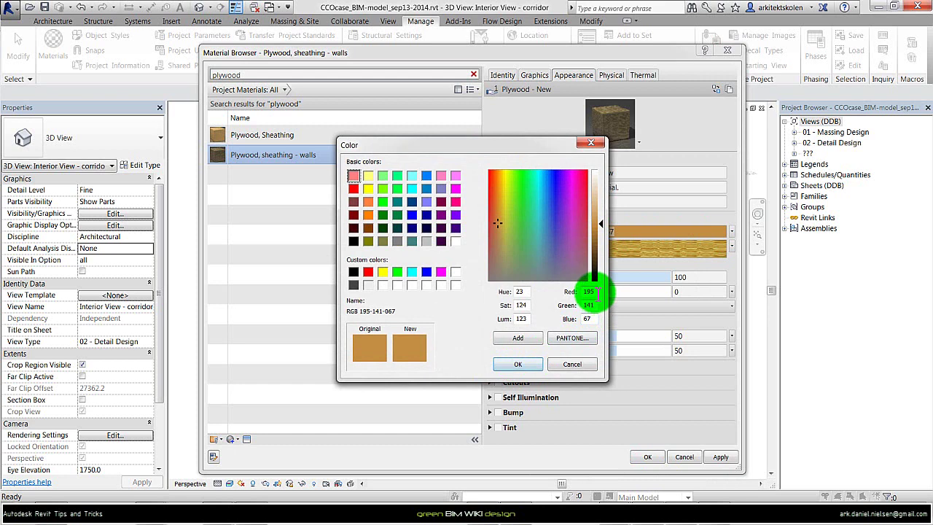
pyautogui.moveTo(598, 292); pyautogui.dragTo(547, 302)
pyautogui.write('150')
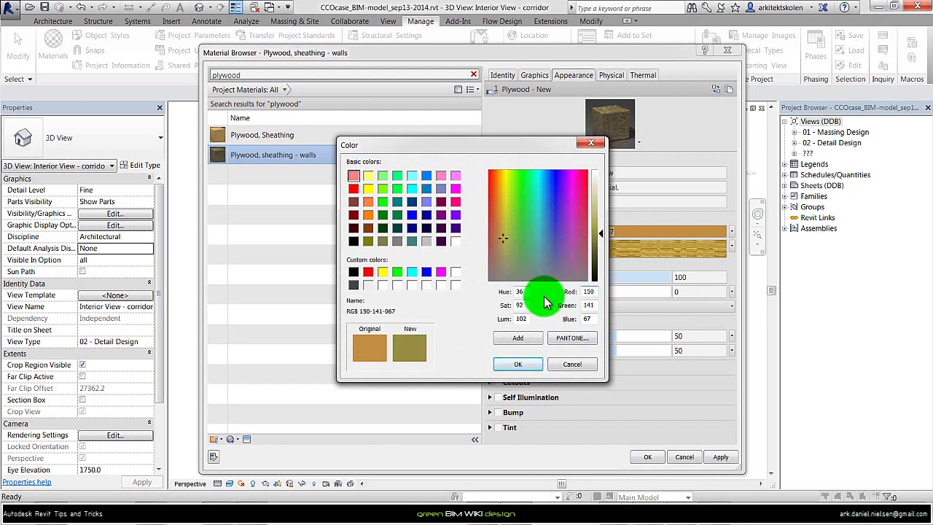
pyautogui.moveTo(591, 304); pyautogui.dragTo(519, 332)
pyautogui.write('150-')
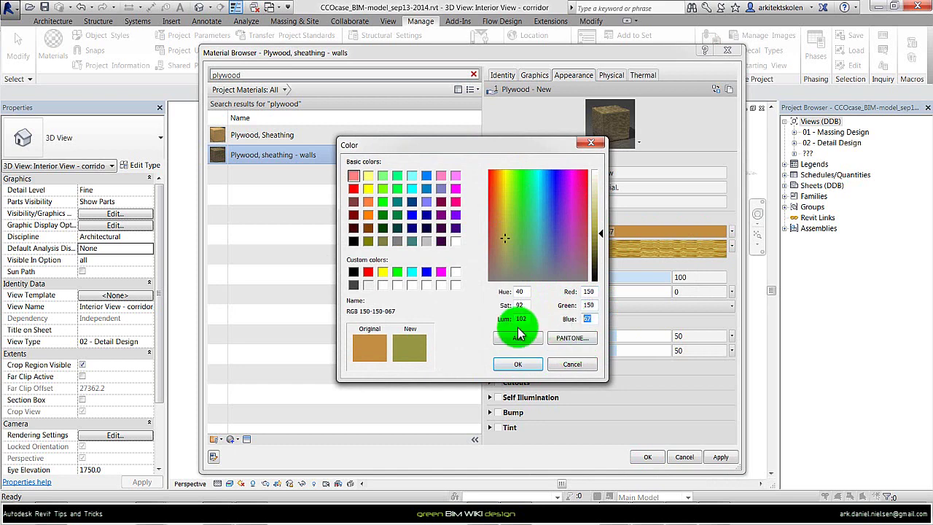
pyautogui.write('150')
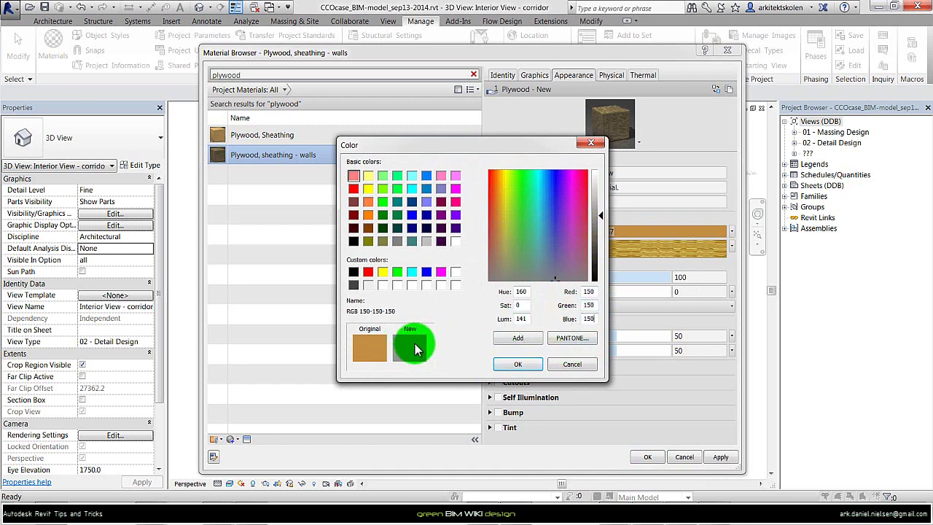
# Step: Apply the grey RGB 150 colour and remove the Wood texture from the appearance
pyautogui.click(517, 364)
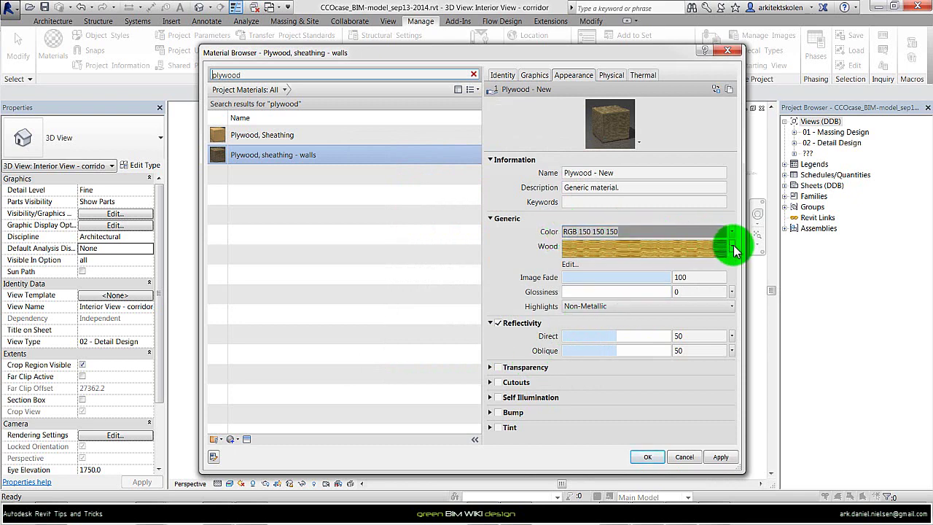
pyautogui.click(732, 248)
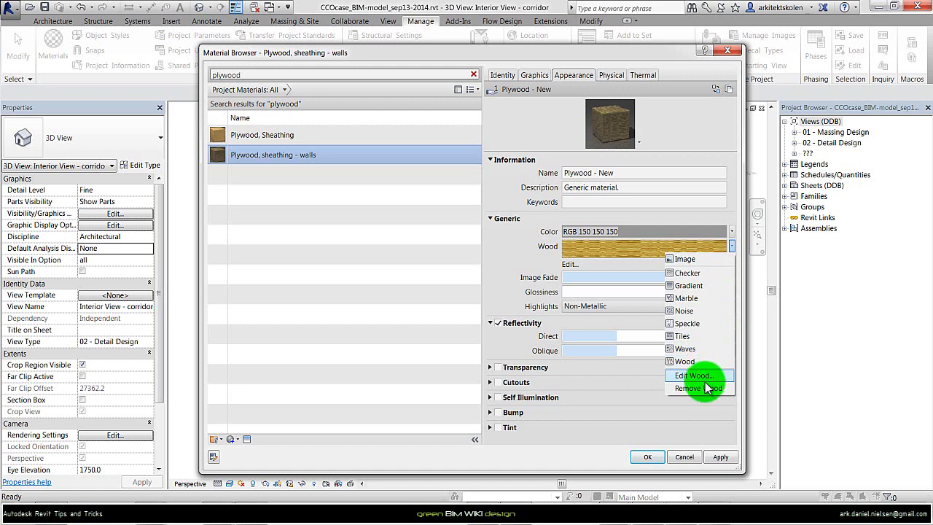
pyautogui.click(700, 390)
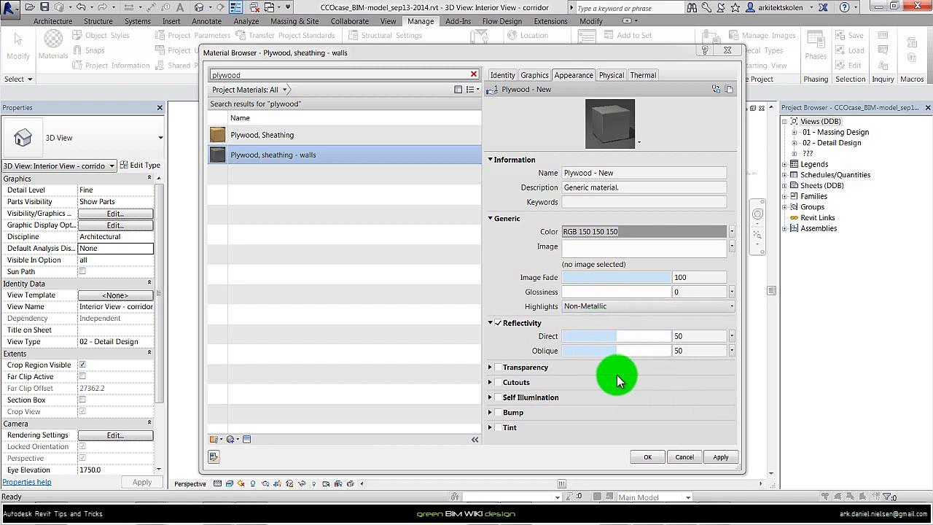
# Step: Switch off reflectivity so Direct and Oblique drop to 0
pyautogui.click(498, 322)
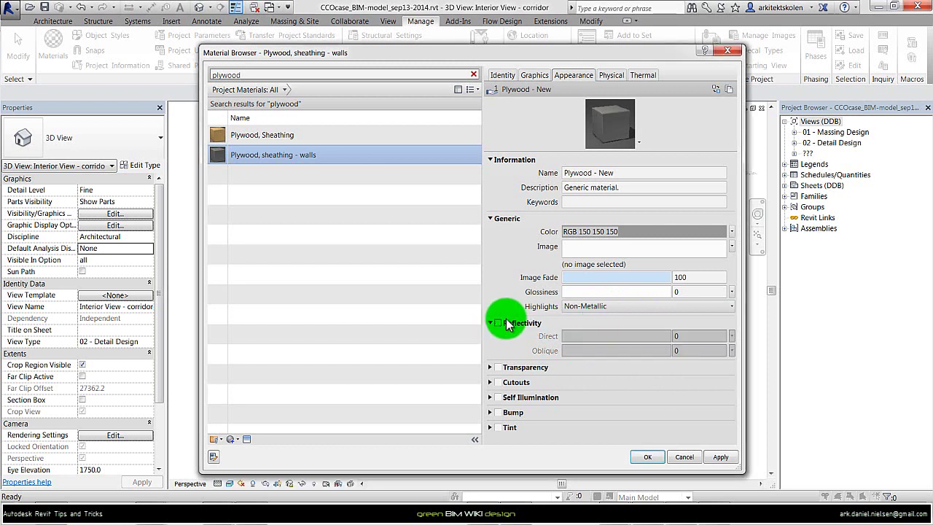
# Step: Duplicate the appearance asset and rename the copy 'Plywood - grey - 59%'
pyautogui.click(728, 89)
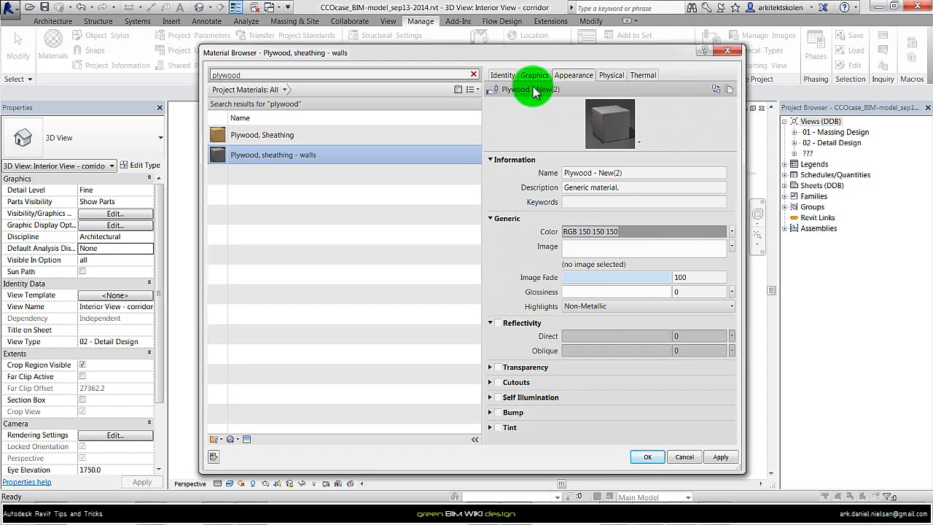
pyautogui.click(632, 173)
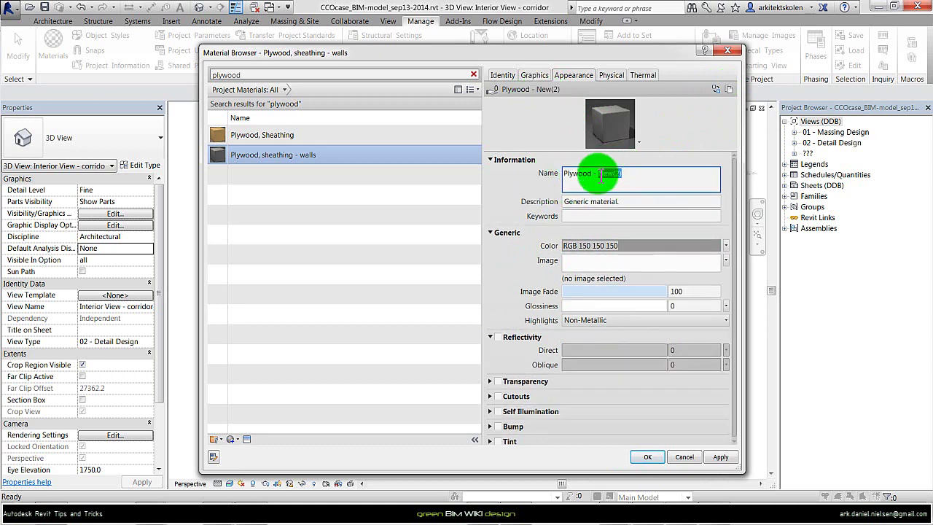
pyautogui.click(625, 173)
pyautogui.doubleClick(605, 173)
pyautogui.write('grey - ')
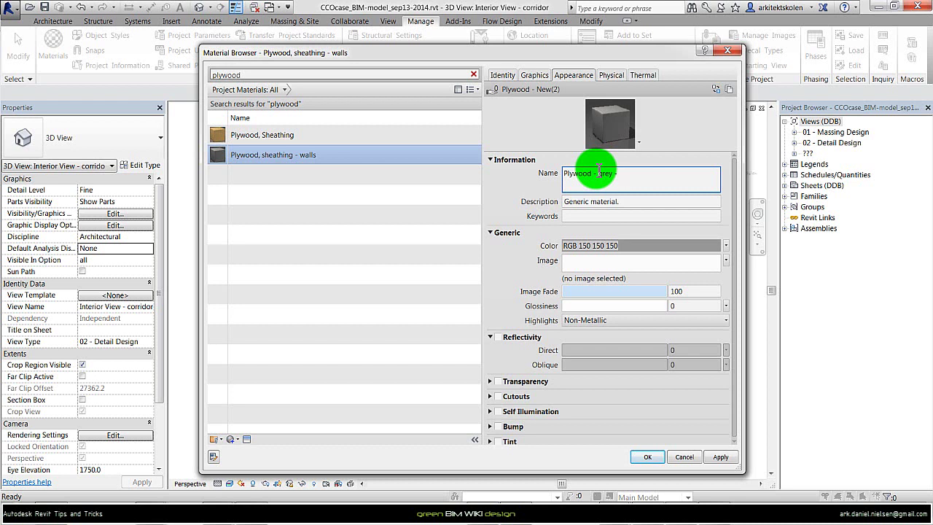
pyautogui.write('59')
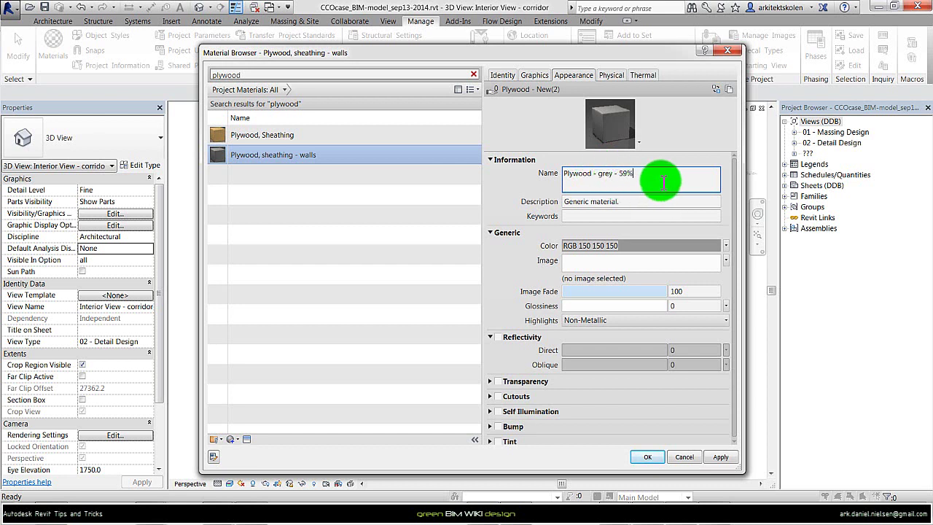
pyautogui.moveTo(654, 175); pyautogui.dragTo(545, 173)
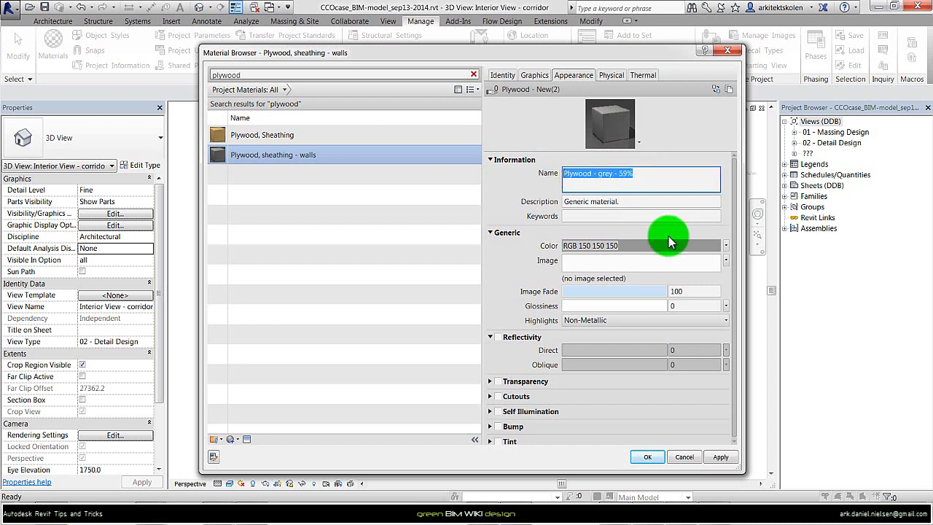
# Step: Save the material changes, then select a wall part and the corridor floor slab
pyautogui.click(649, 457)
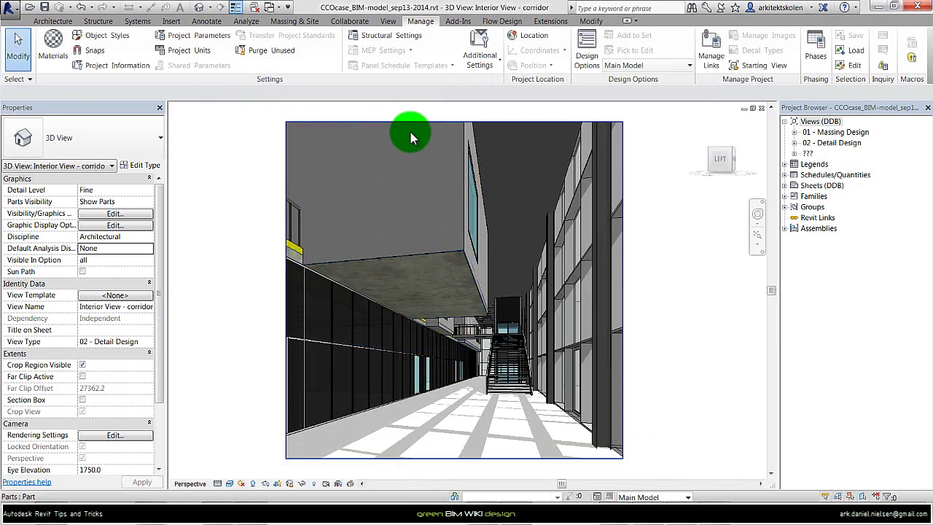
pyautogui.click(400, 221)
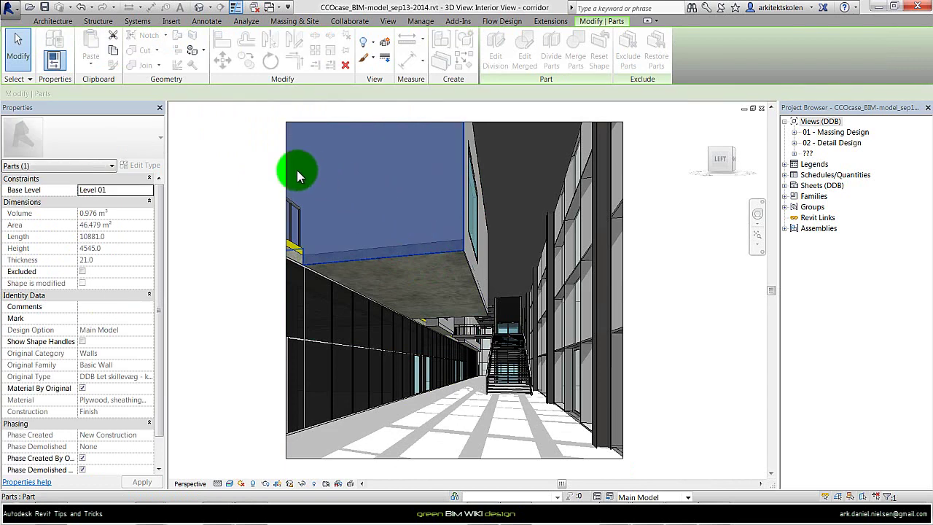
pyautogui.click(469, 289)
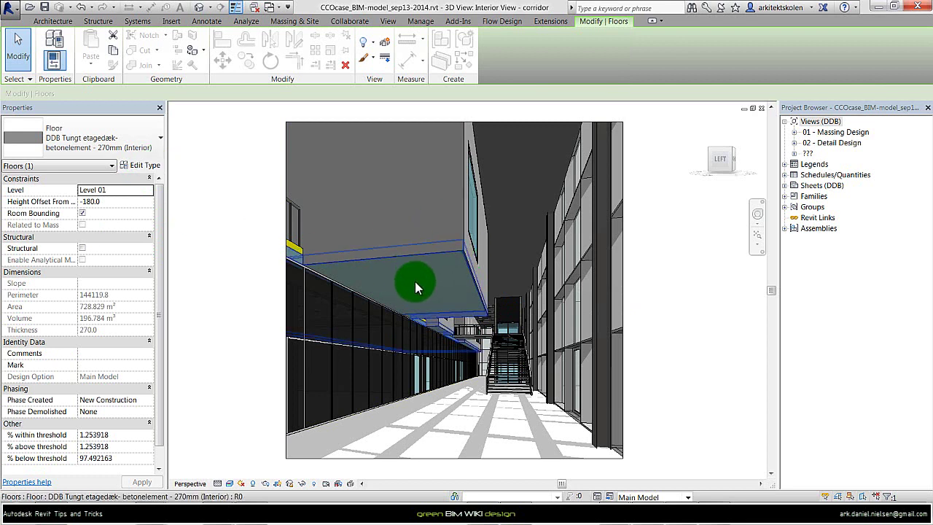
# Step: Change the 270mm floor type's structure layer from Concrete, Precast to Plywood, sheathing - walls
pyautogui.click(145, 165)
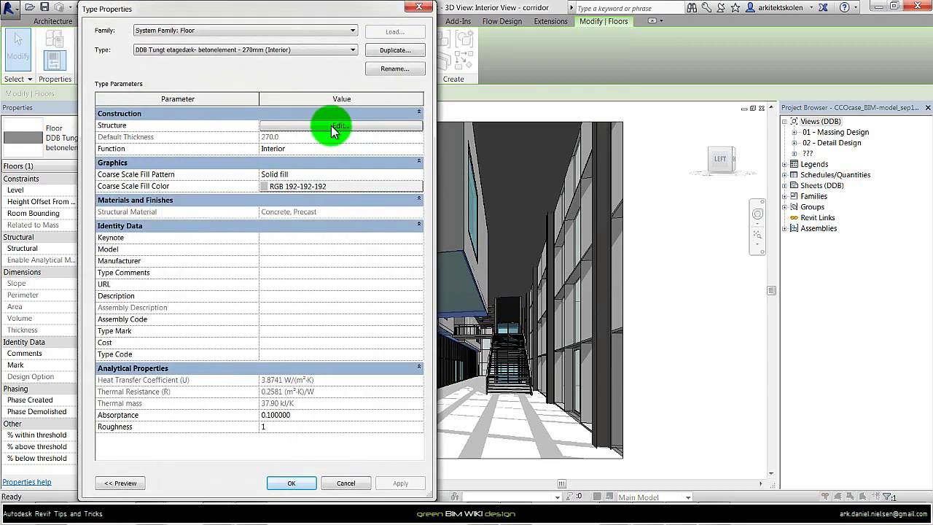
pyautogui.click(334, 128)
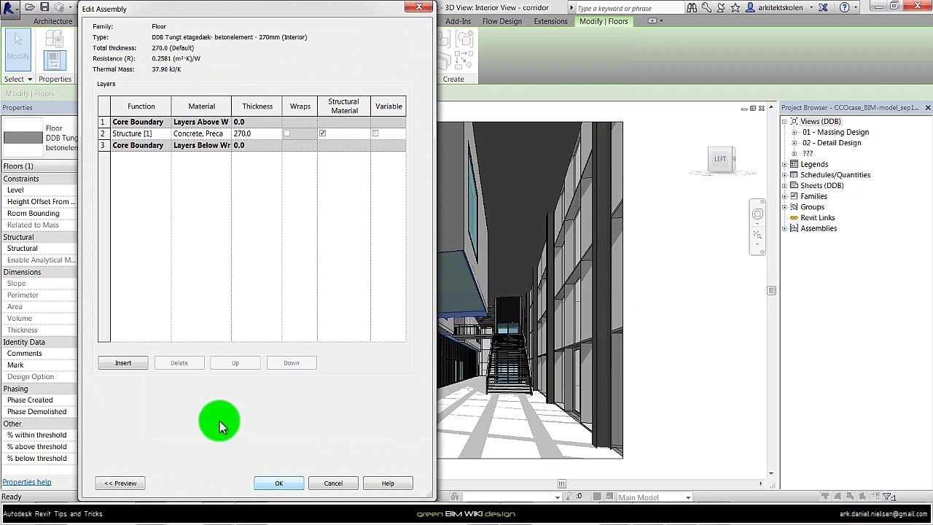
pyautogui.click(227, 133)
pyautogui.click(227, 133)
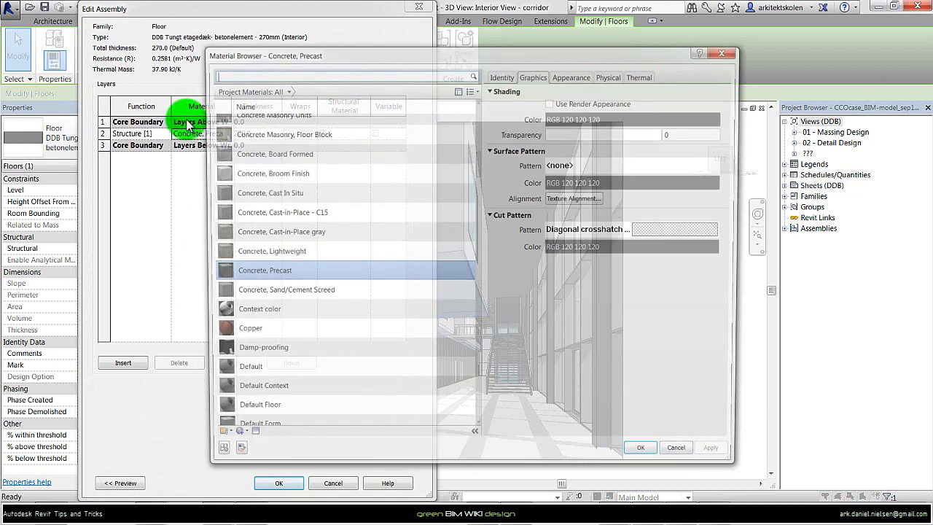
pyautogui.click(249, 73)
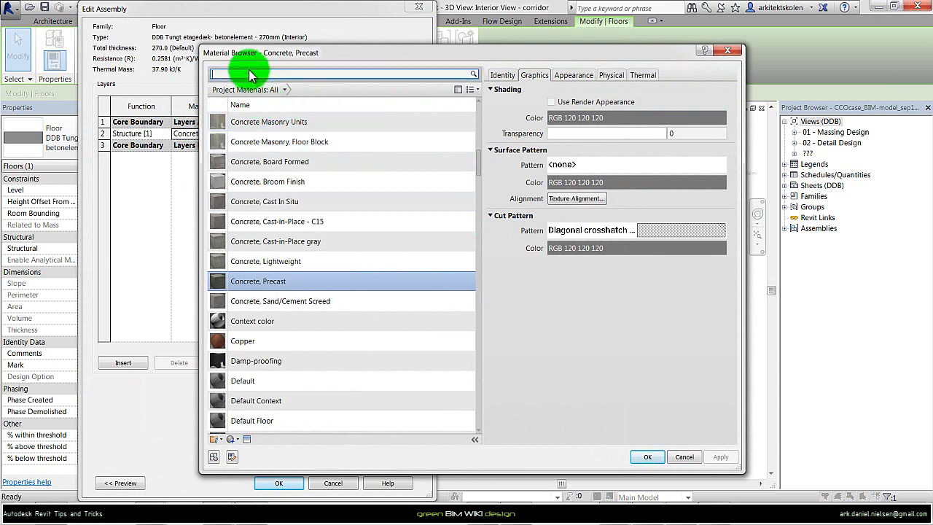
pyautogui.write('ply')
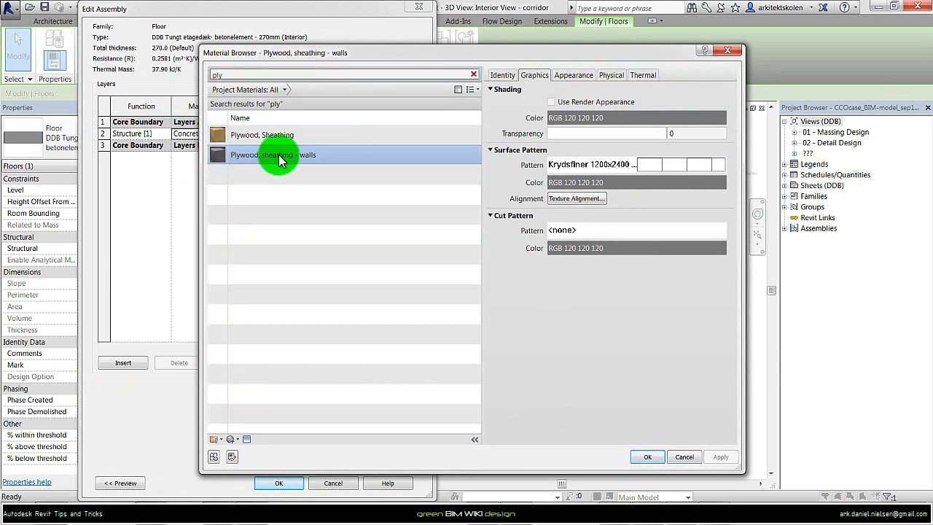
pyautogui.click(647, 458)
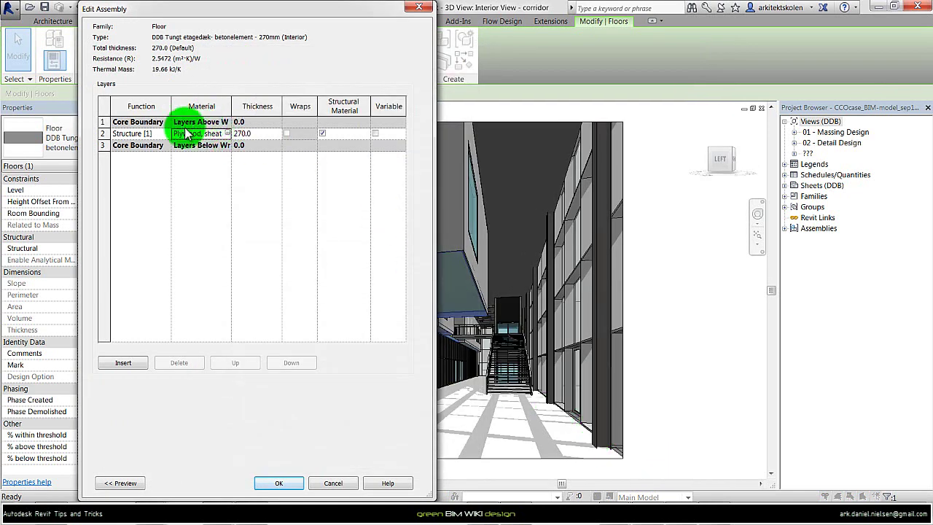
pyautogui.click(292, 483)
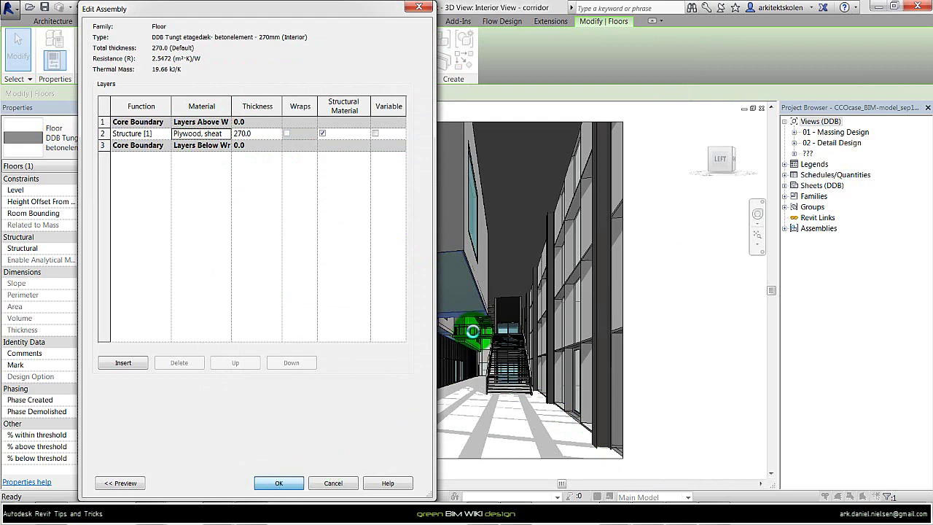
pyautogui.click(292, 483)
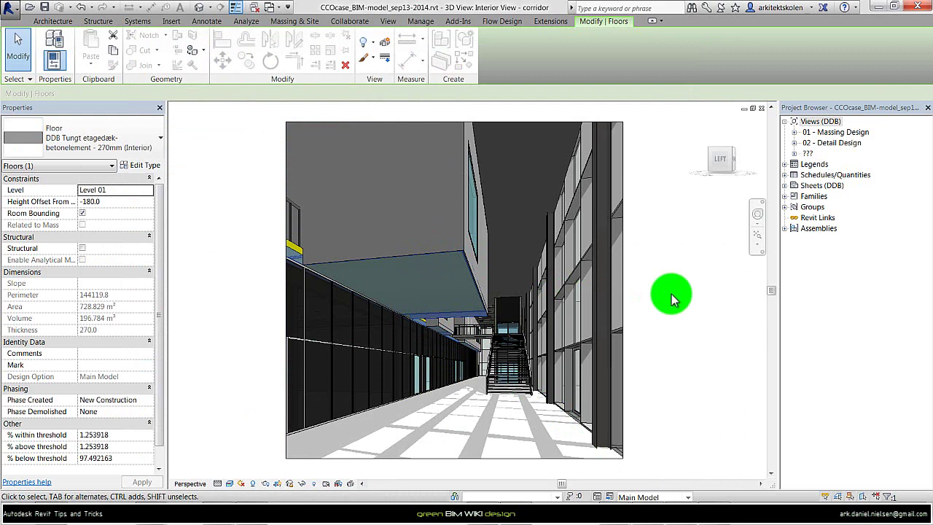
pyautogui.click(671, 294)
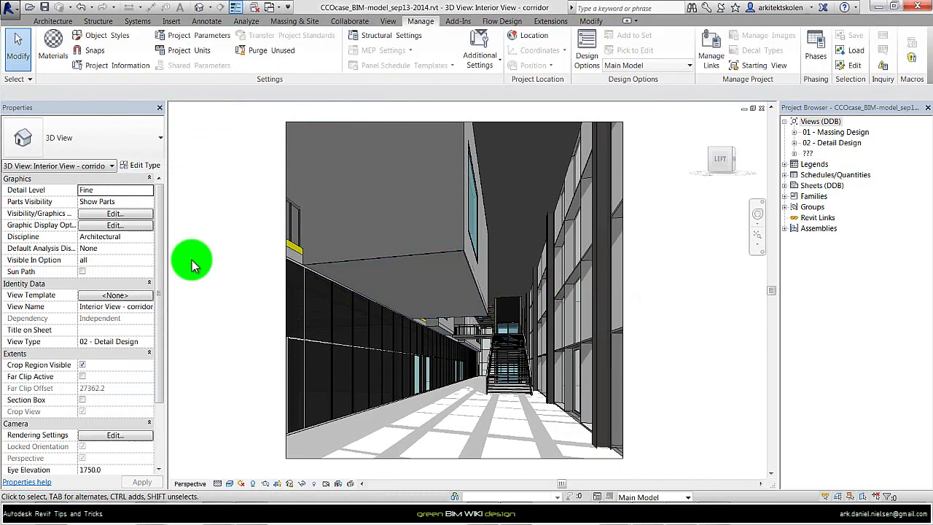